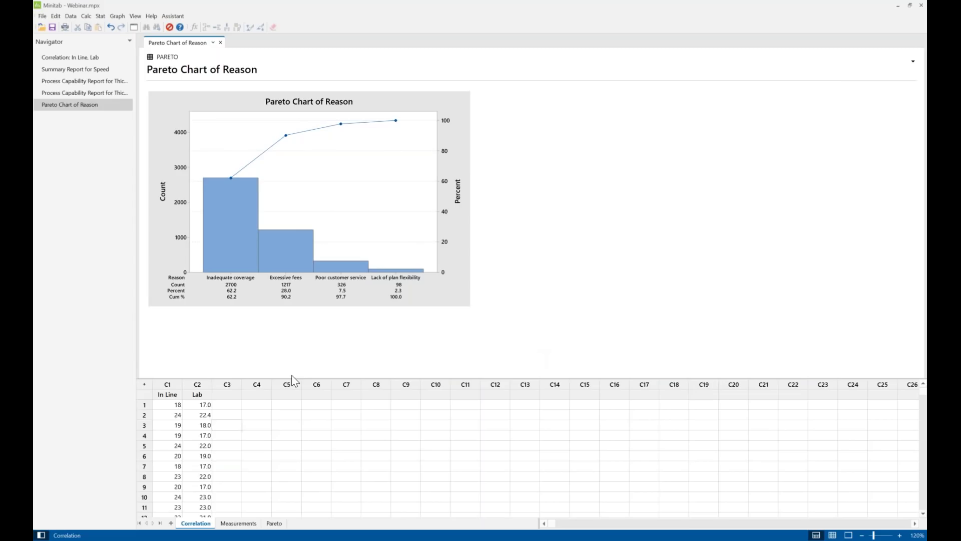
# Step: Hide the Navigator, move the Correlation worksheet behind the Pareto worksheet and show the Pareto worksheet
pyautogui.click(41, 535)
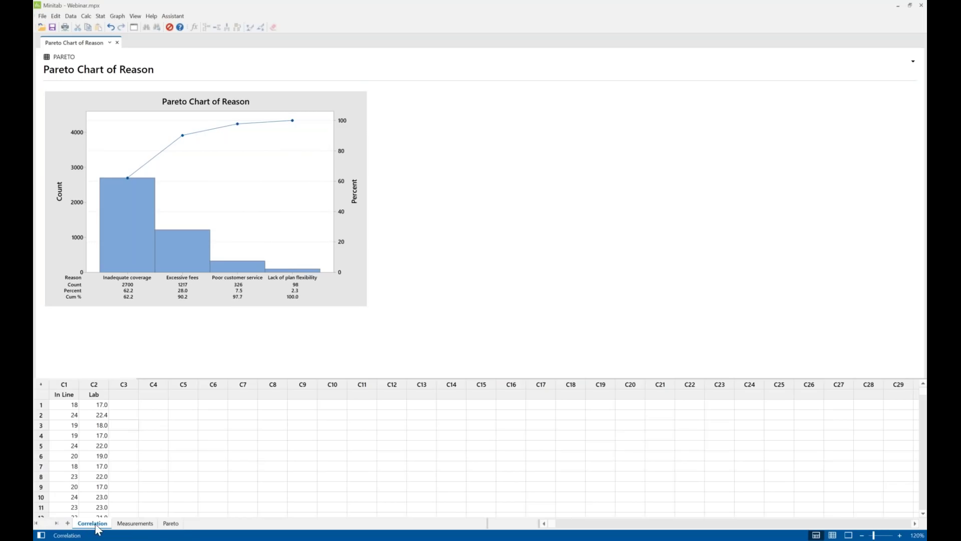
pyautogui.moveTo(97, 526); pyautogui.dragTo(167, 526)
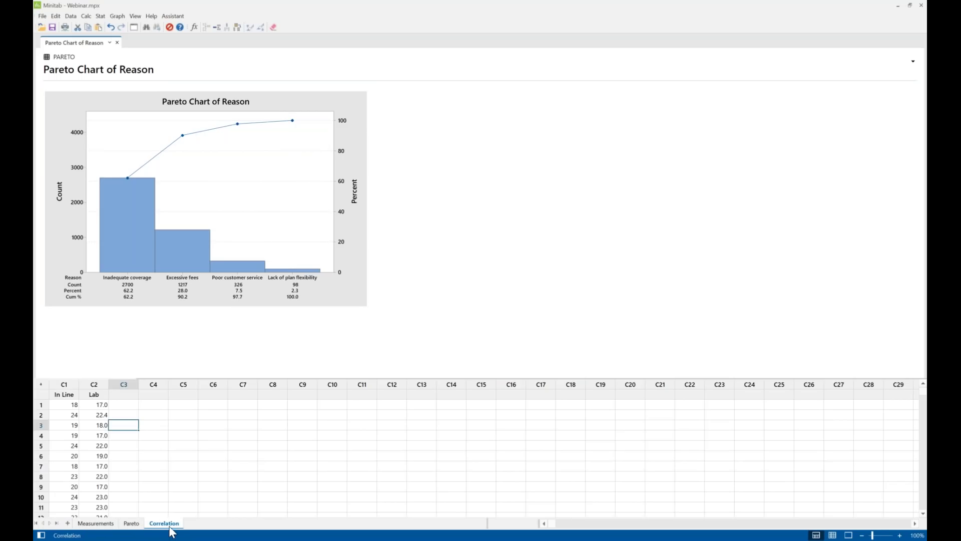
pyautogui.click(133, 524)
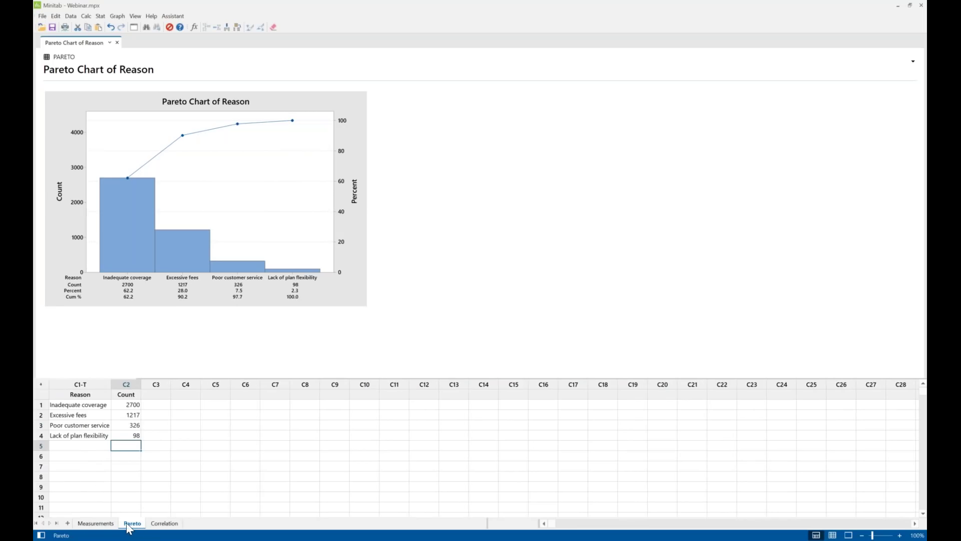
# Step: Display descriptive statistics for Thickness in the Measurements worksheet, with a histogram of data and a histogram with normal curve
pyautogui.click(98, 526)
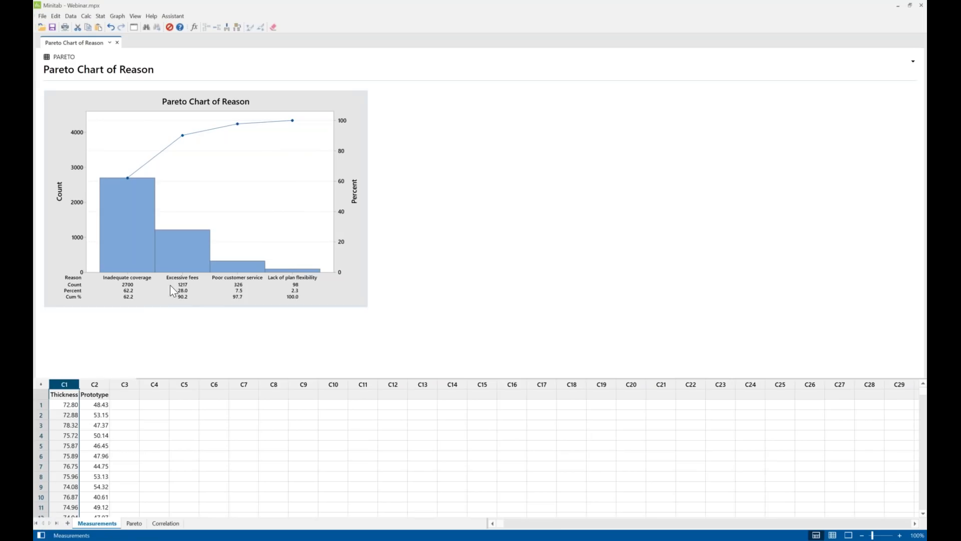
pyautogui.click(103, 16)
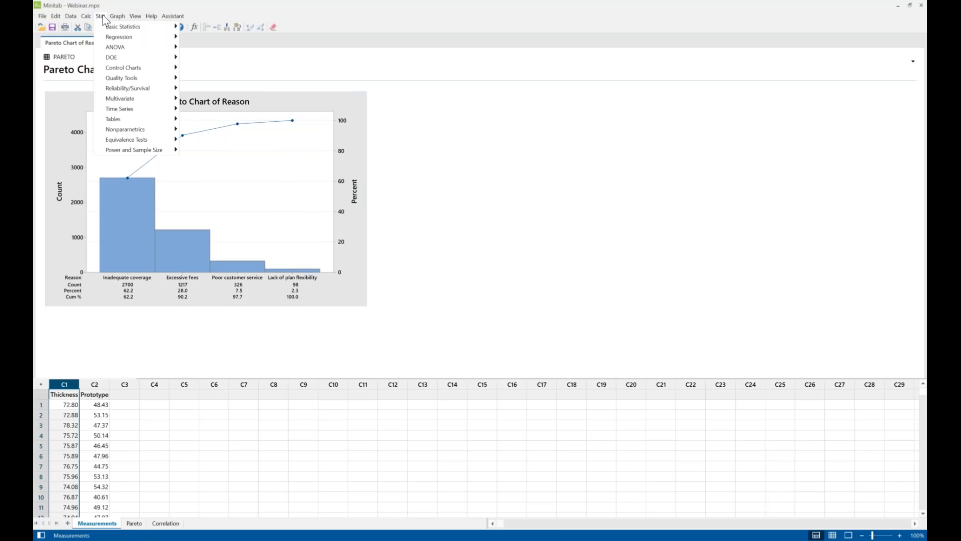
pyautogui.moveTo(165, 27)
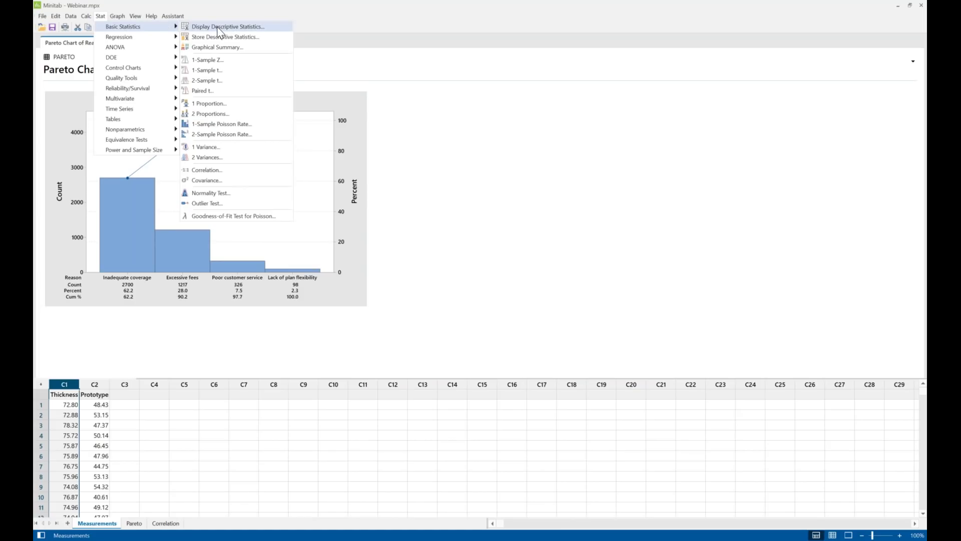
pyautogui.click(218, 27)
pyautogui.doubleClick(439, 212)
pyautogui.click(529, 319)
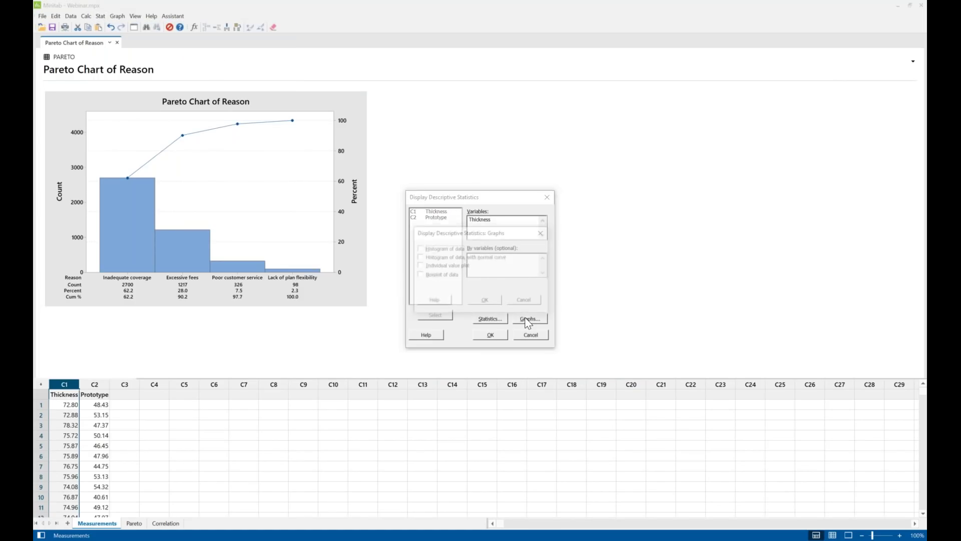
pyautogui.click(436, 256)
pyautogui.click(484, 300)
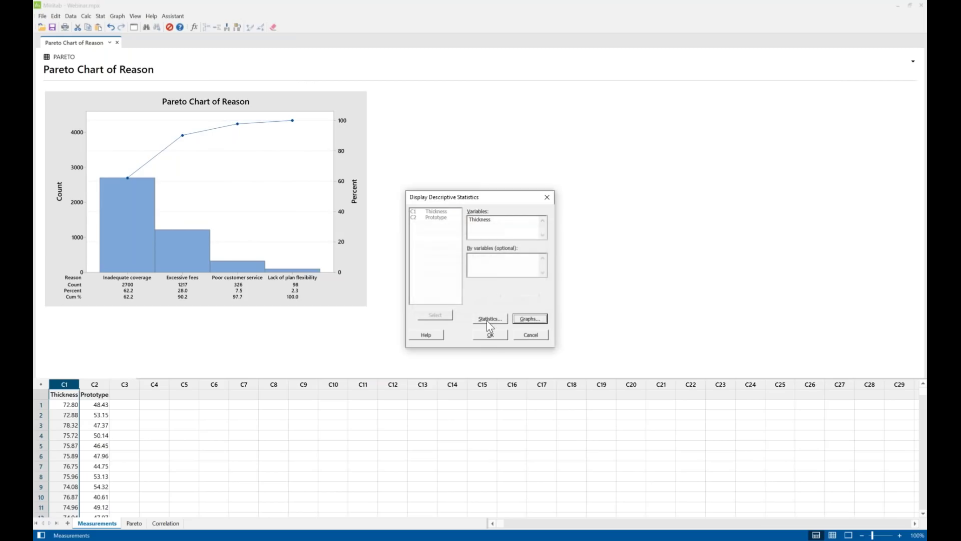
pyautogui.click(490, 335)
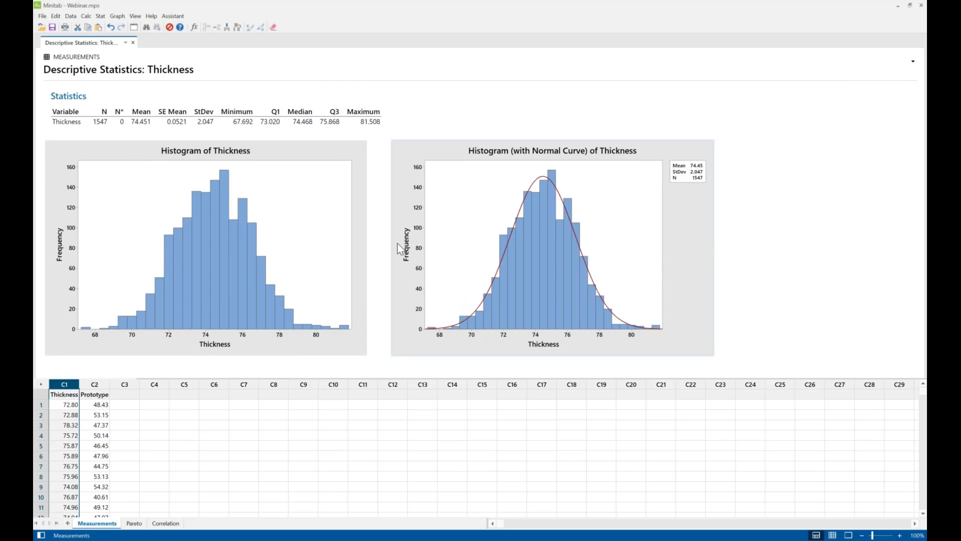
# Step: Switch to the output-only view and enlarge the Thickness histogram with the normal curve
pyautogui.moveTo(609, 323)
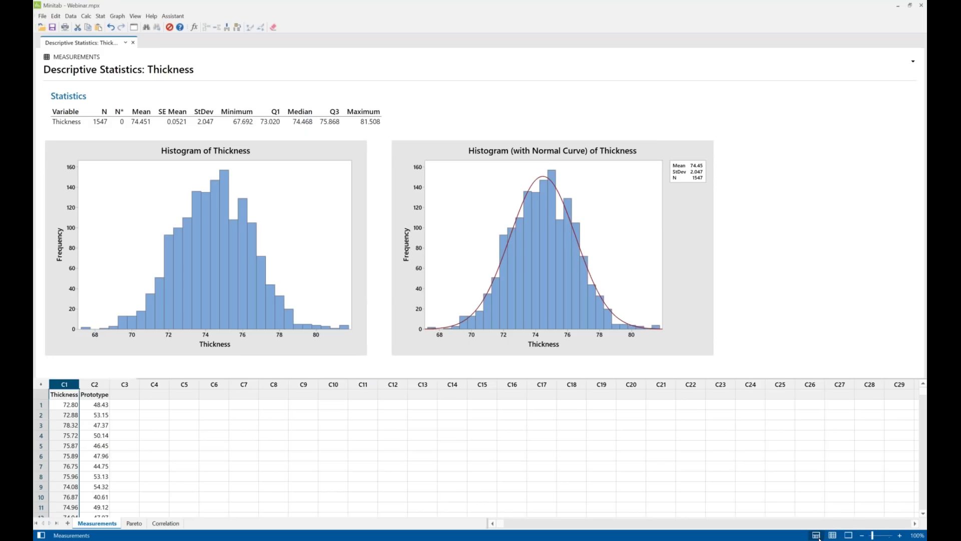
pyautogui.click(848, 535)
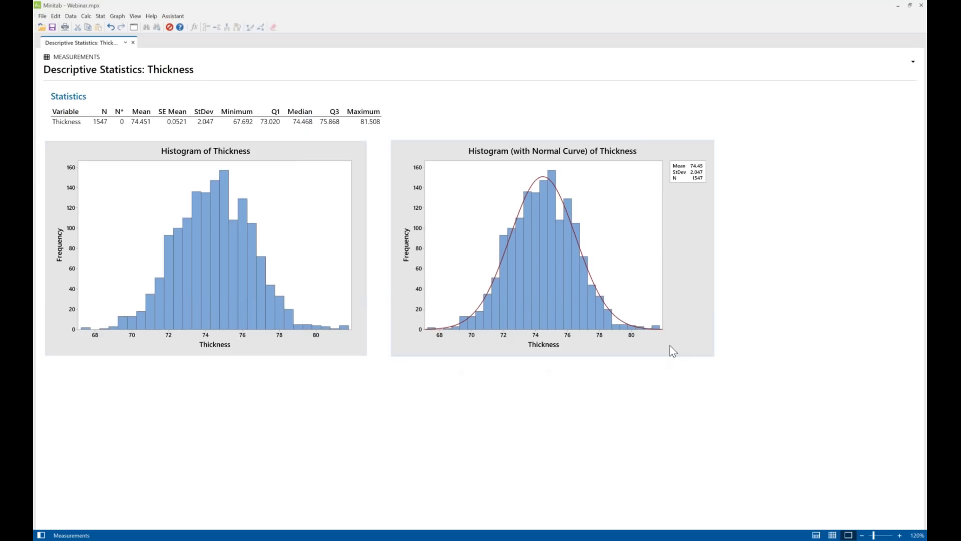
pyautogui.moveTo(713, 355); pyautogui.dragTo(828, 485)
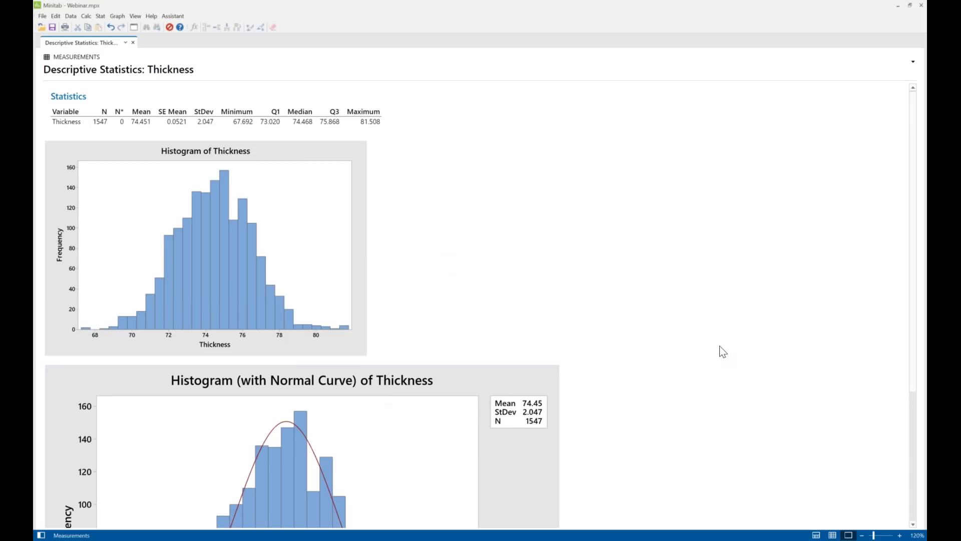
# Step: Show the Navigator again and group its commands by worksheet
pyautogui.click(40, 535)
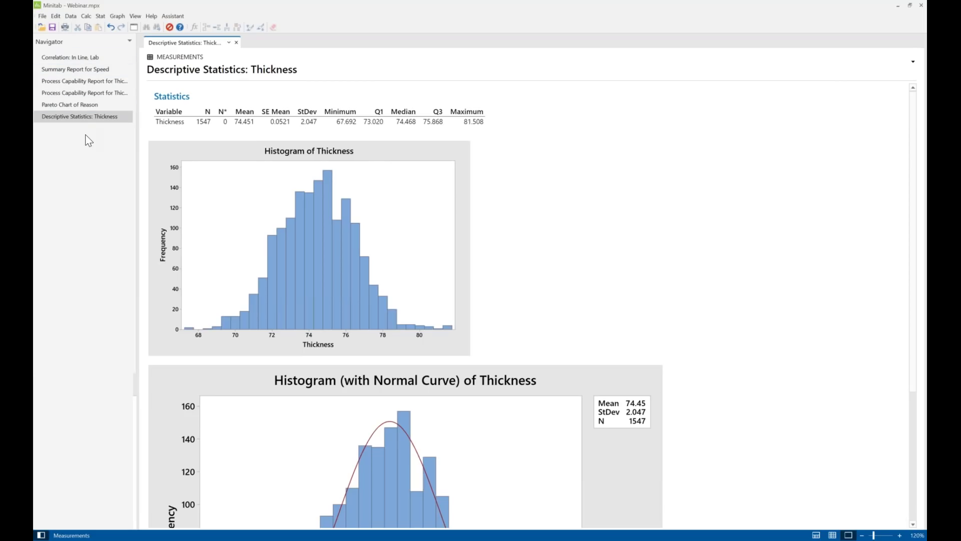
pyautogui.click(129, 42)
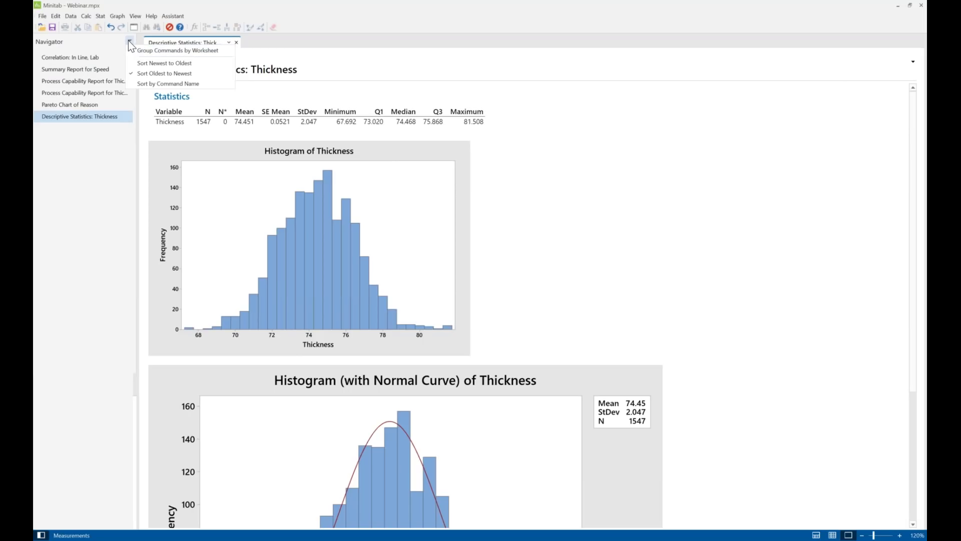
pyautogui.click(145, 52)
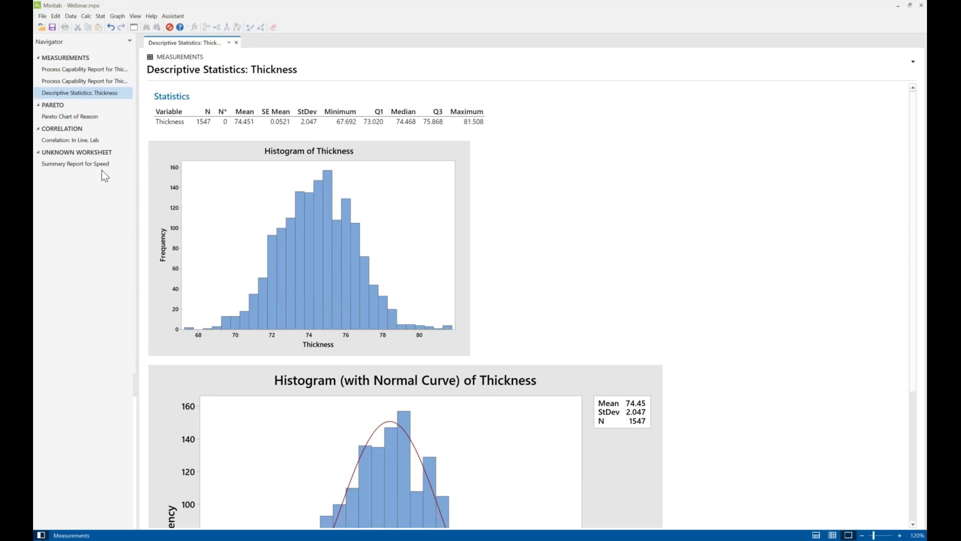
# Step: Collapse the Unknown Worksheet group in the Navigator, and collapse and re-expand the Correlation and Pareto groups
pyautogui.click(38, 152)
pyautogui.click(38, 129)
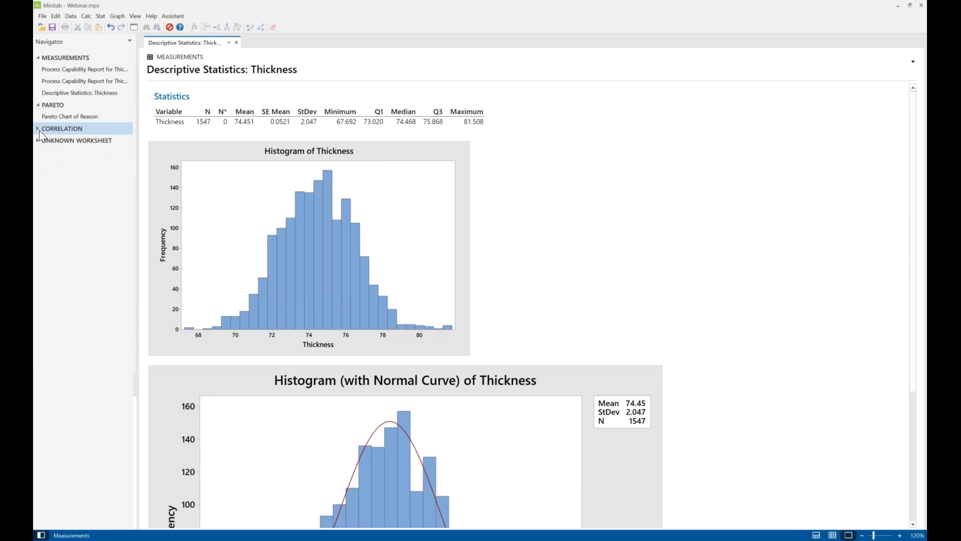
pyautogui.click(39, 130)
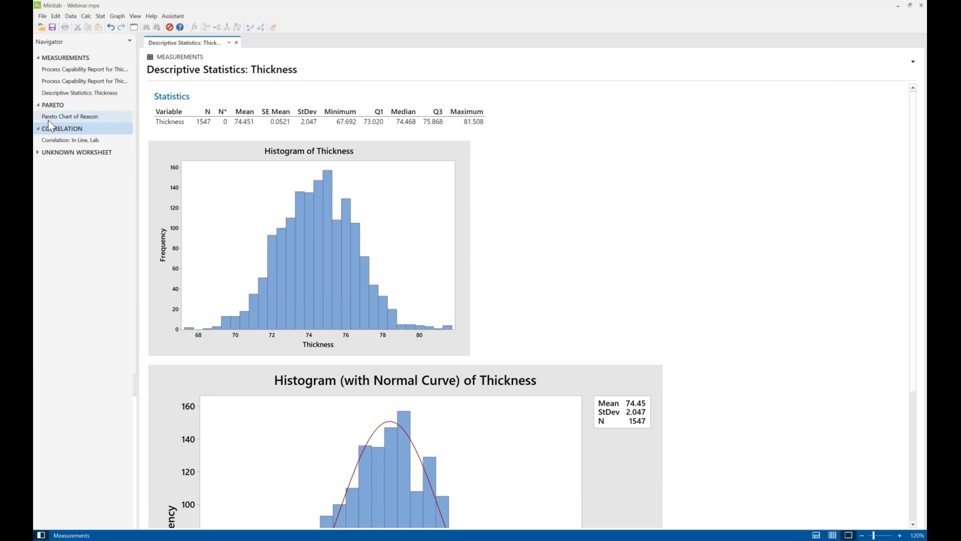
pyautogui.click(38, 106)
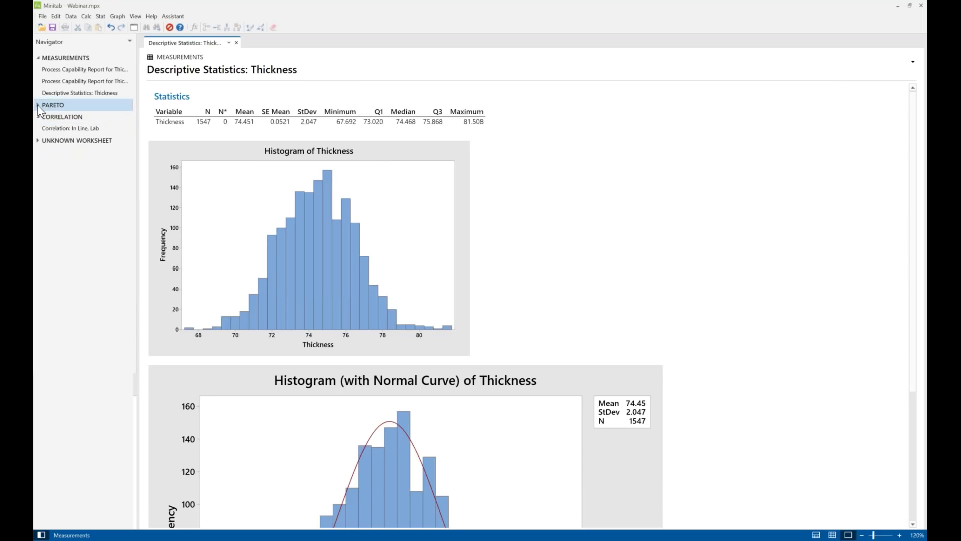
pyautogui.click(38, 105)
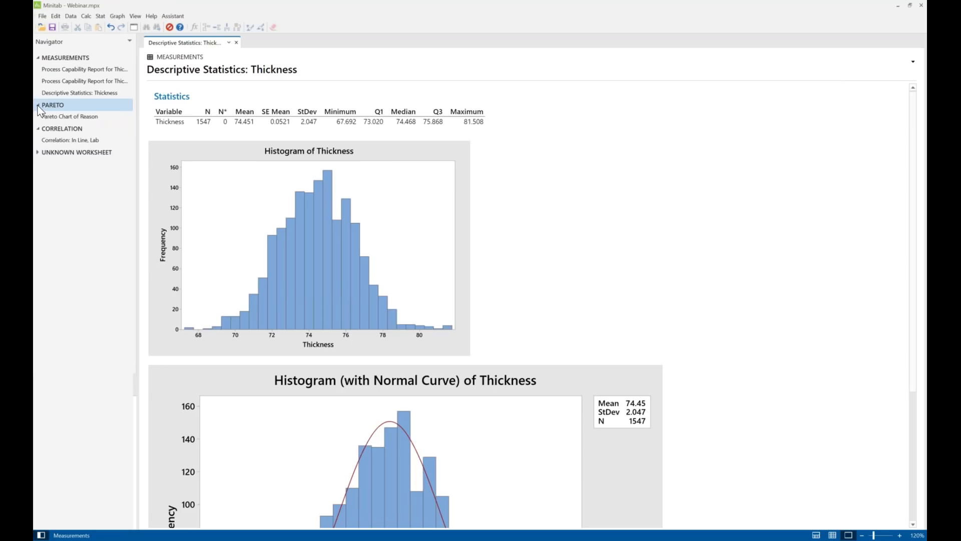
# Step: View the Correlation: In Line, Lab results, and bring up the Pareto Chart of Reason together with the Pareto worksheet
pyautogui.click(80, 140)
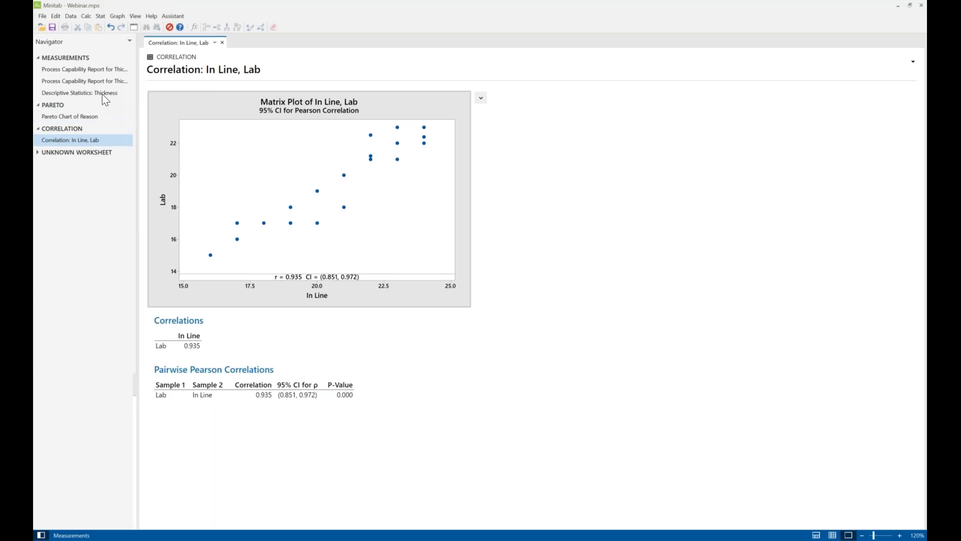
pyautogui.click(94, 121)
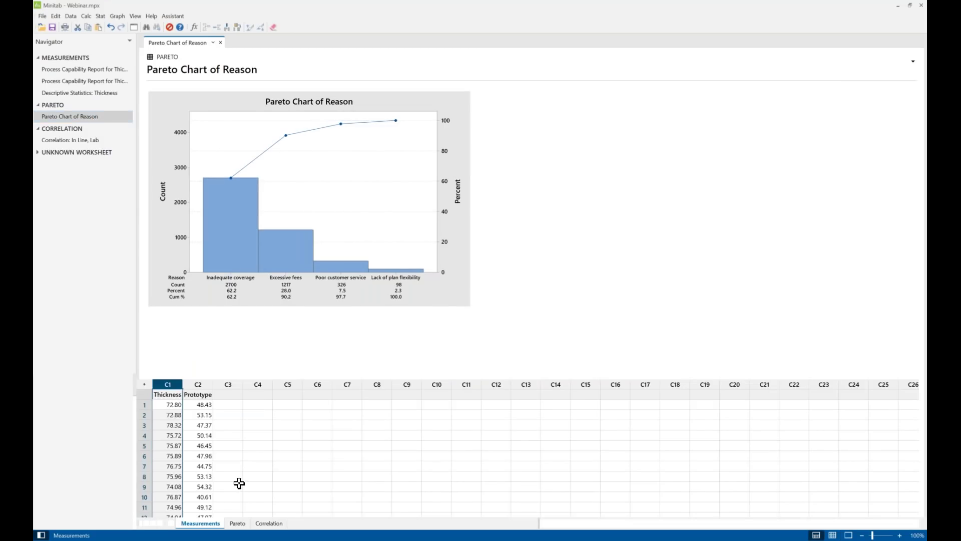
pyautogui.click(242, 523)
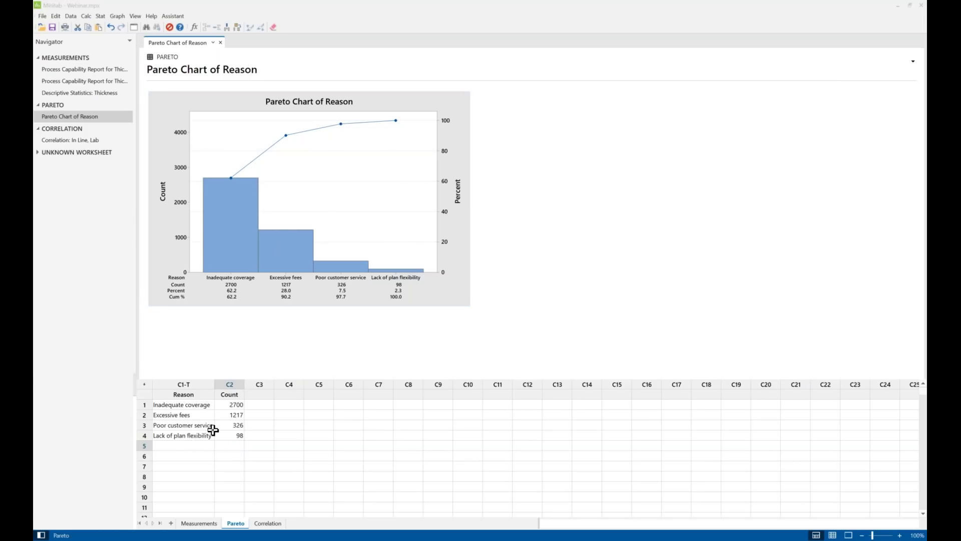
# Step: Set the Count for Lack of plan flexibility to 150 in the Pareto worksheet
pyautogui.keyDown('ctrl'); pyautogui.scroll(3, 243, 483); pyautogui.keyUp('ctrl')
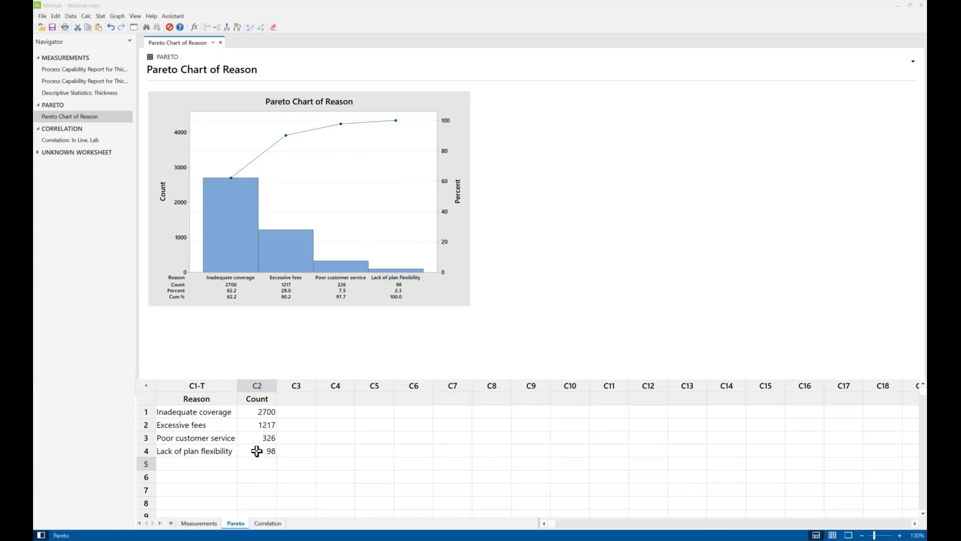
pyautogui.click(257, 450)
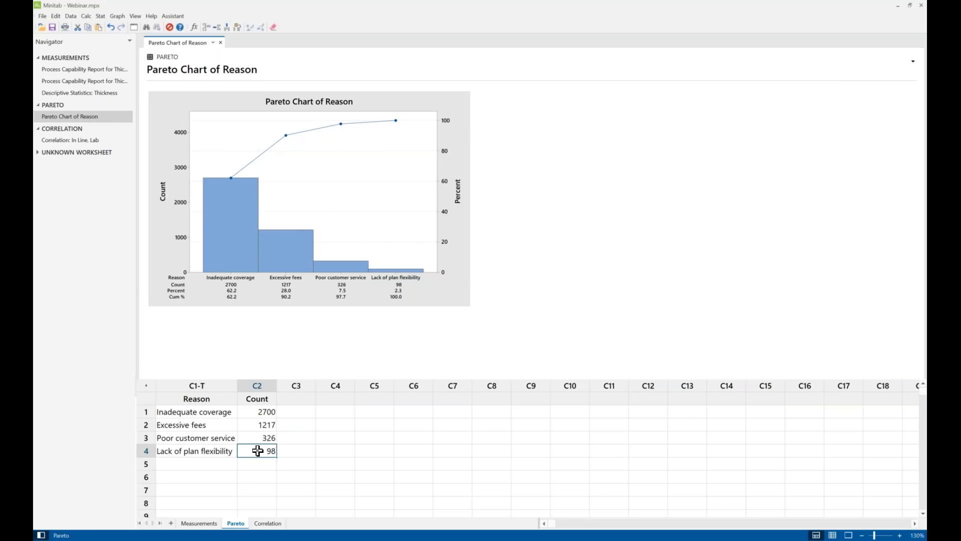
pyautogui.write('150')
pyautogui.press('Return')
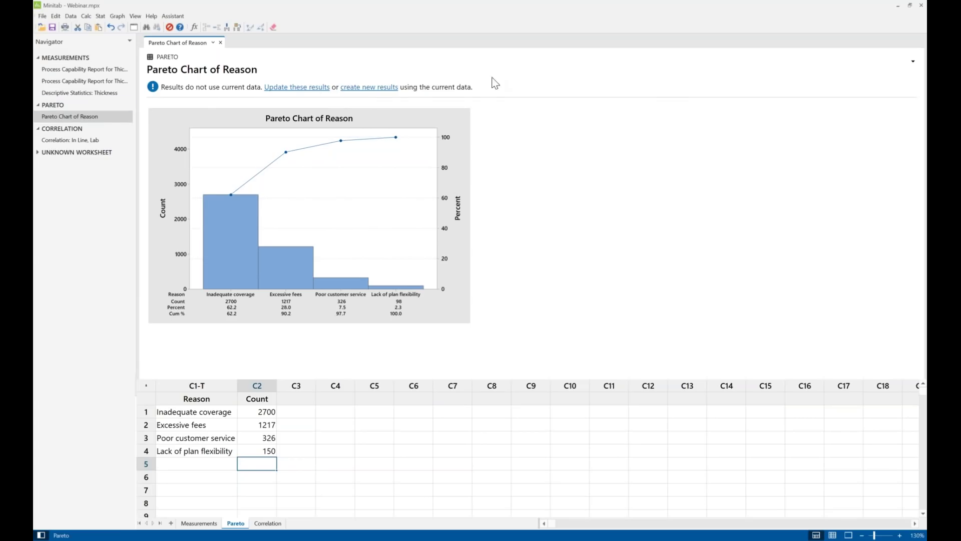
# Step: Turn on automatic updating of results for the Pareto Chart of Reason
pyautogui.click(912, 62)
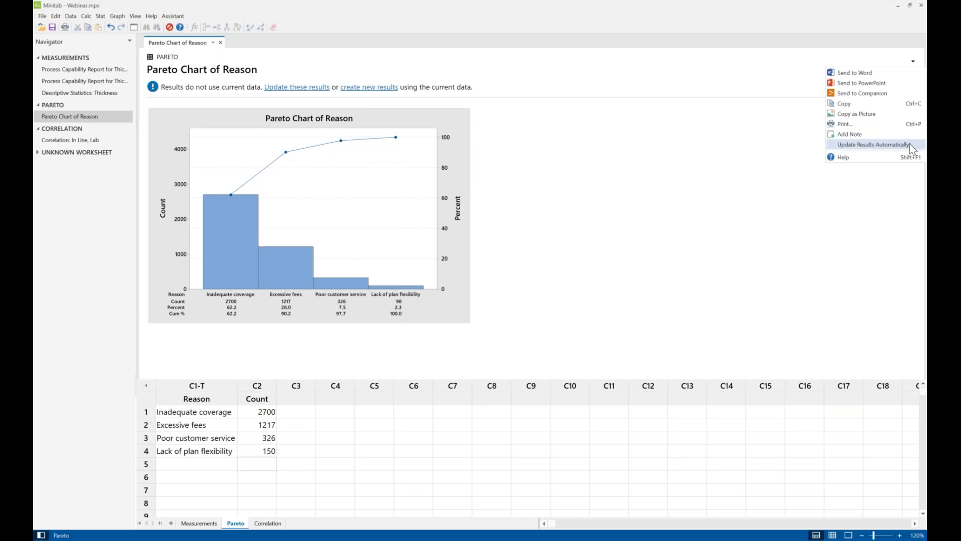
pyautogui.click(873, 144)
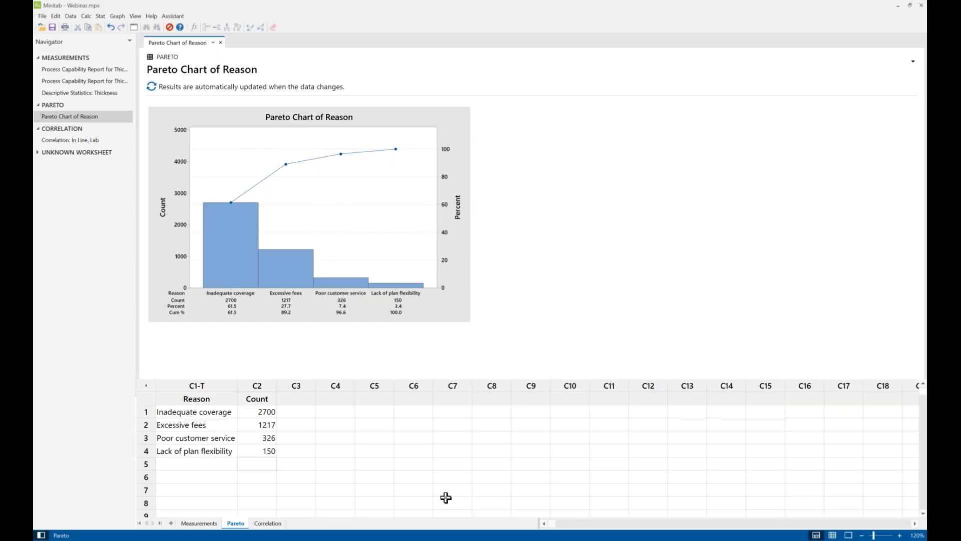
pyautogui.moveTo(228, 539)
pyautogui.click(231, 506)
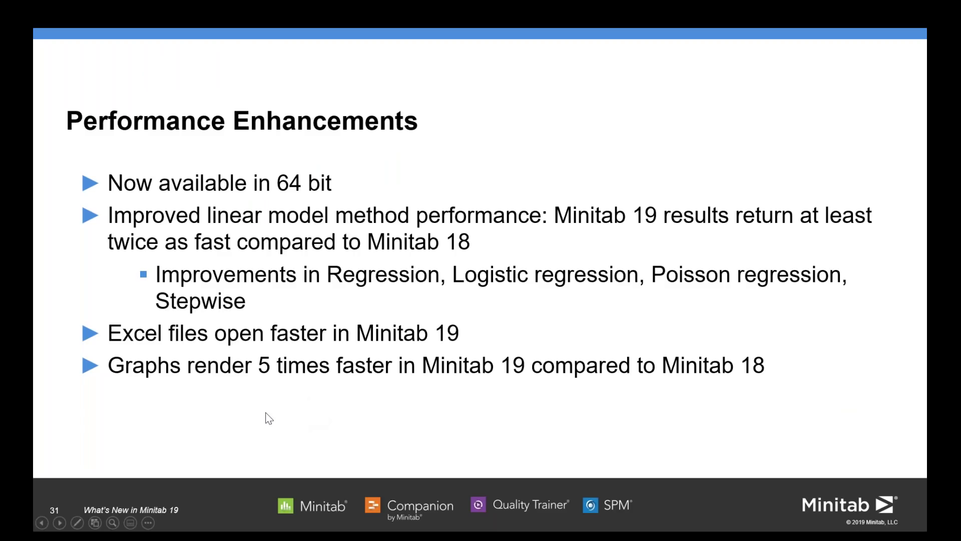
pyautogui.press('Right')
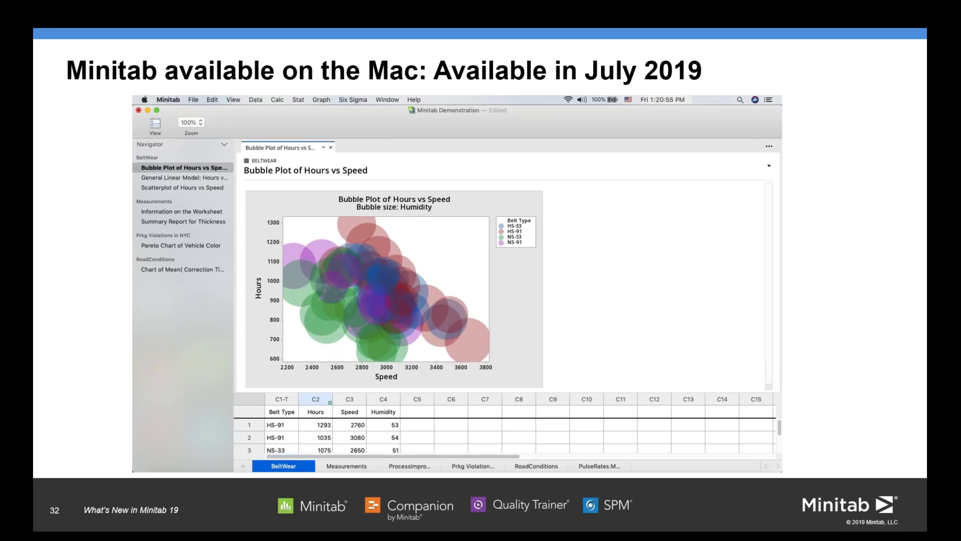
pyautogui.press('Right')
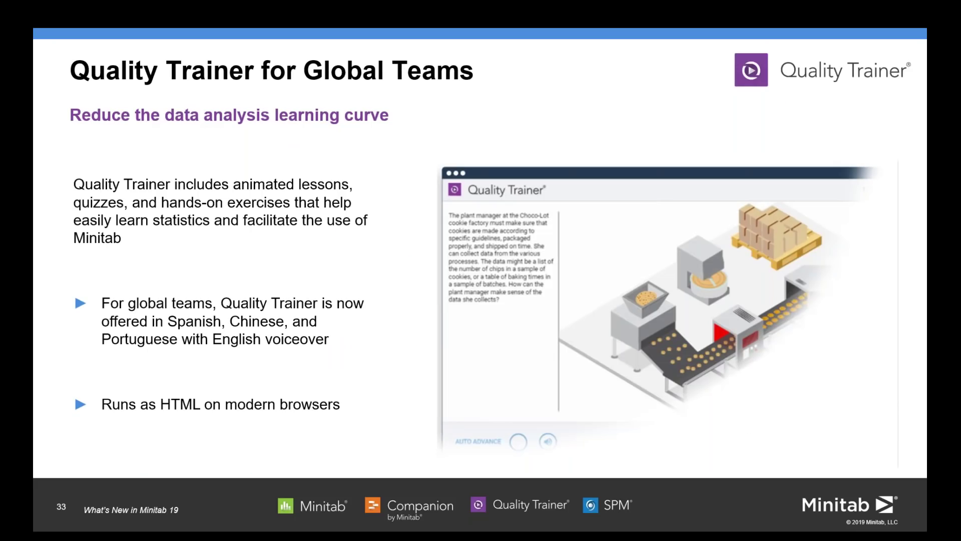
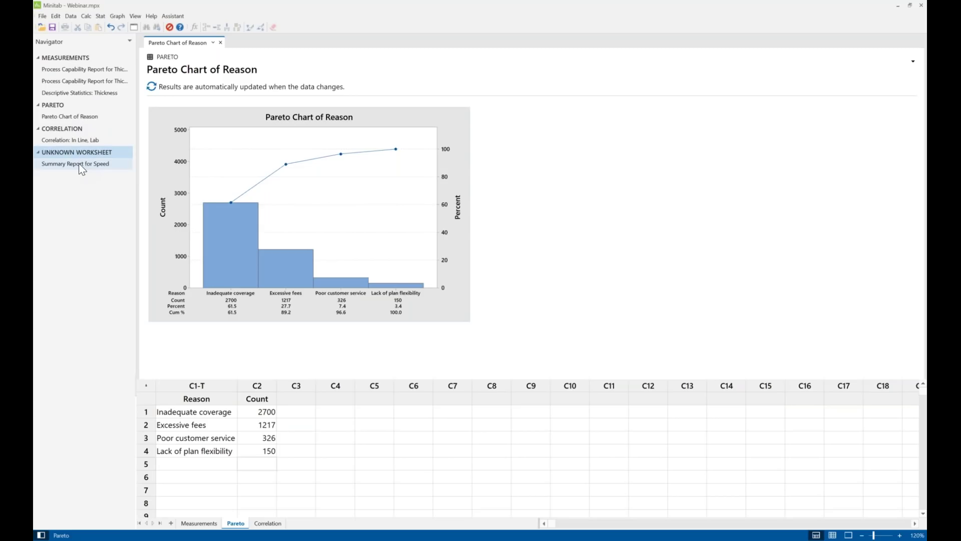
# Step: Review the Summary Report for Speed, the In Line and Lab correlation, the Thickness descriptive statistics and the second Thickness process capability report
pyautogui.click(79, 165)
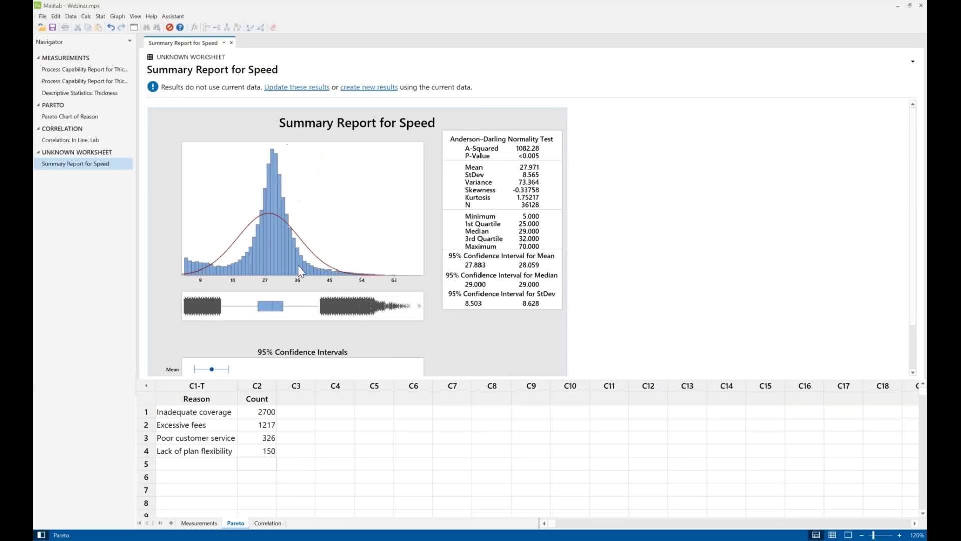
pyautogui.moveTo(299, 265)
pyautogui.click(38, 153)
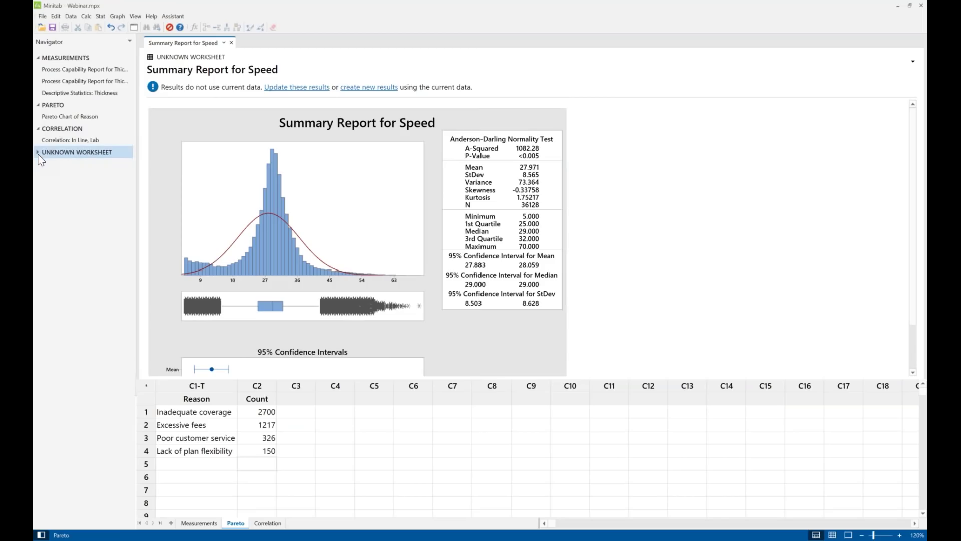
pyautogui.click(85, 140)
pyautogui.click(93, 93)
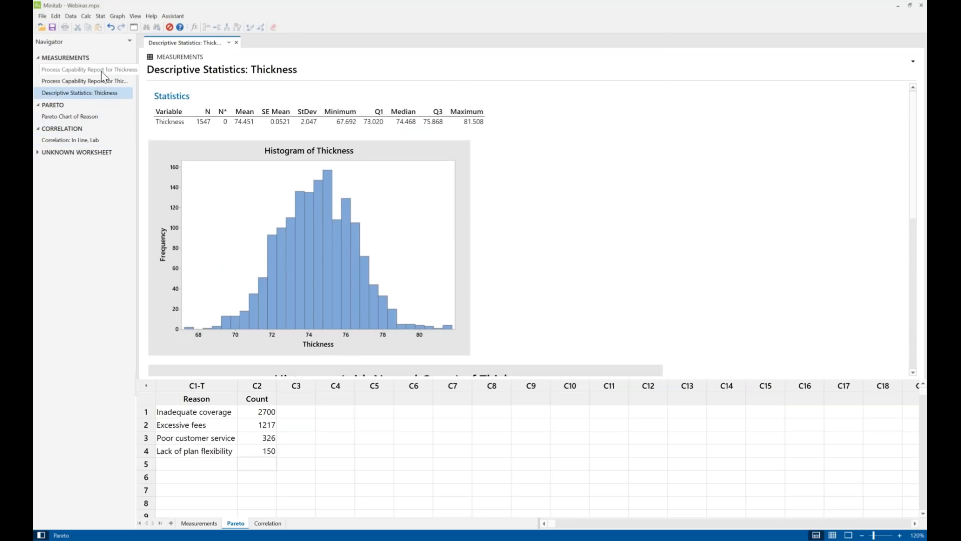
pyautogui.click(102, 82)
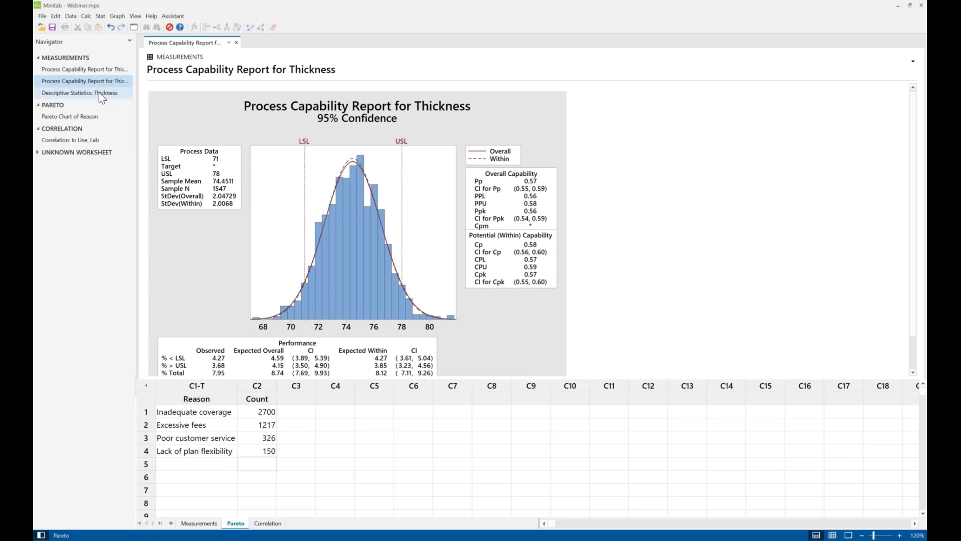
# Step: Open Descriptive Statistics: Thickness and the first Thickness process capability report in split view beside the second capability report
pyautogui.rightClick(102, 94)
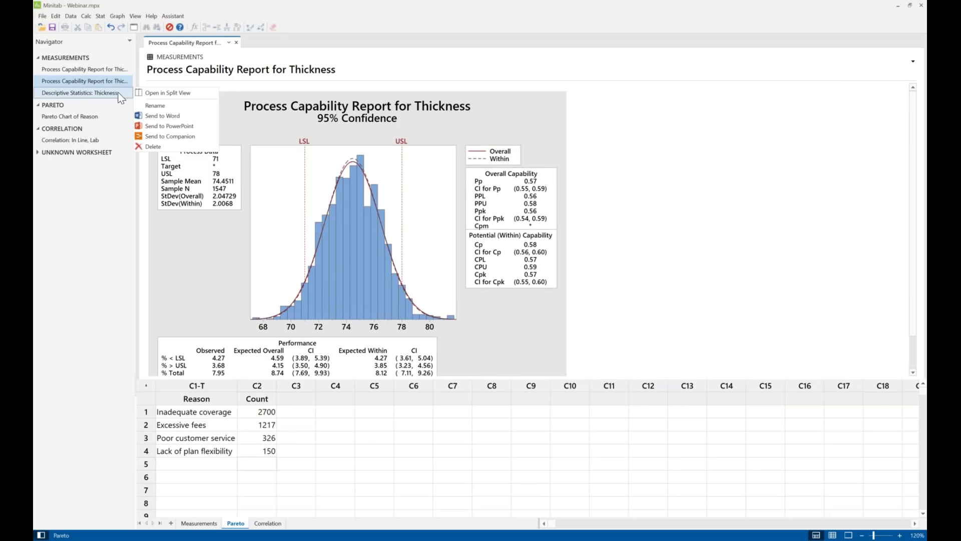
pyautogui.click(161, 95)
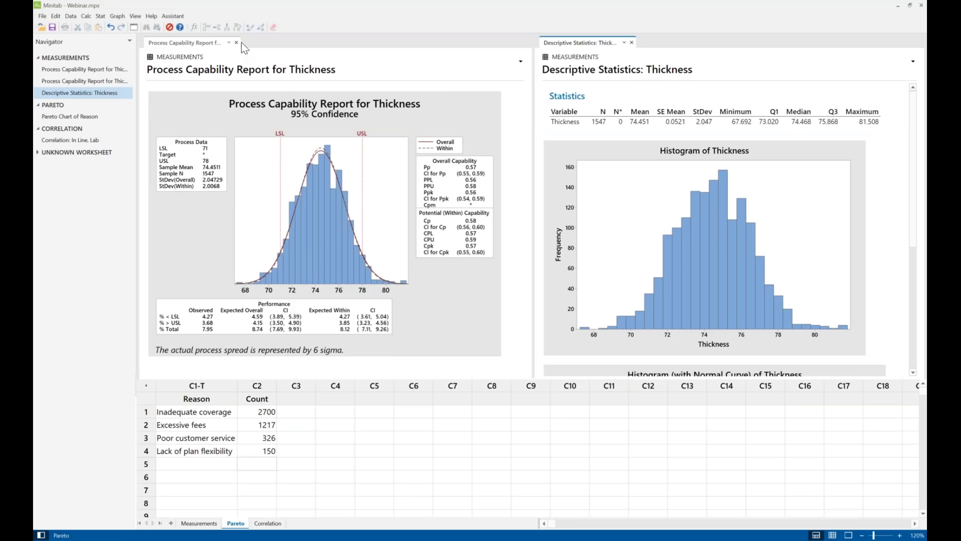
pyautogui.rightClick(88, 71)
pyautogui.click(161, 75)
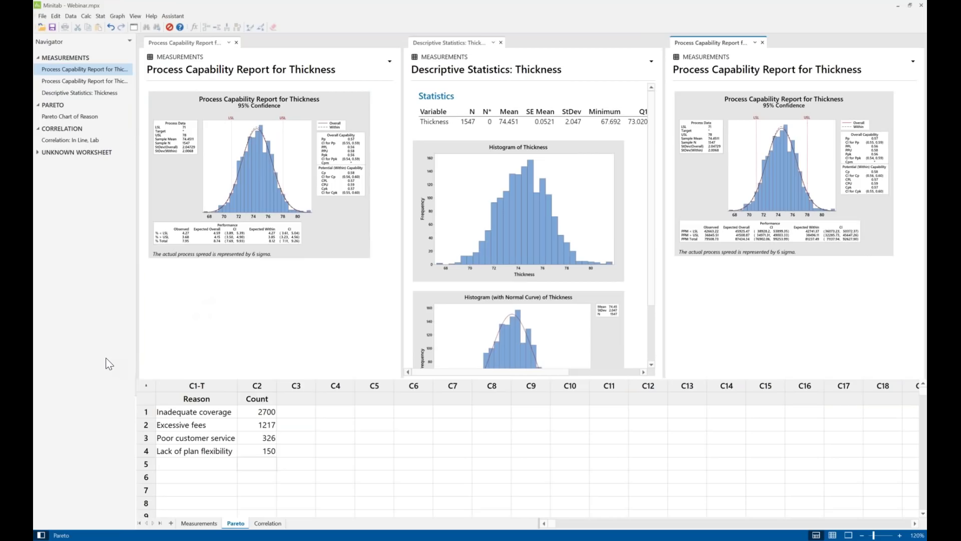
# Step: Move the Descriptive Statistics: Thickness view ahead of both capability reports, and unsplit the view to show only the second report
pyautogui.click(464, 46)
pyautogui.moveTo(464, 46); pyautogui.dragTo(185, 219)
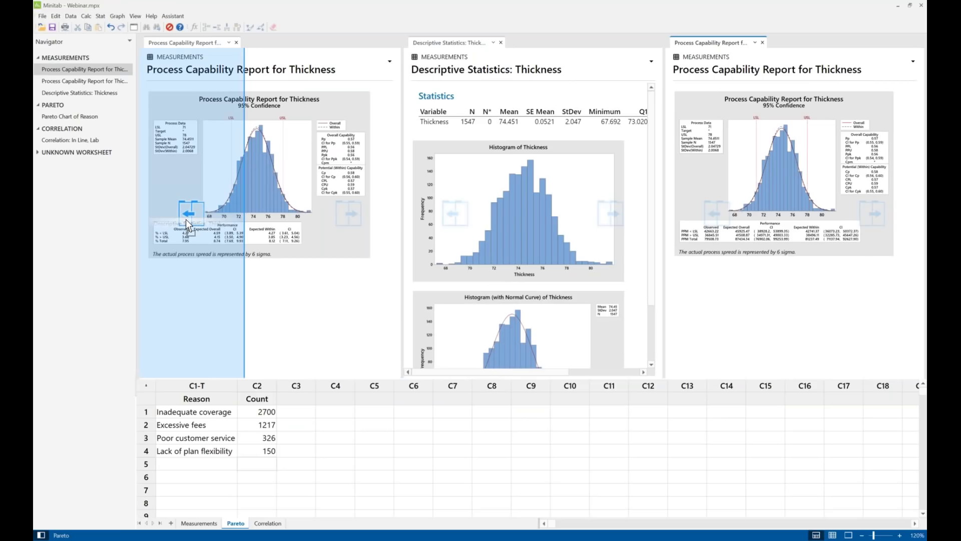
pyautogui.moveTo(186, 220); pyautogui.dragTo(185, 219)
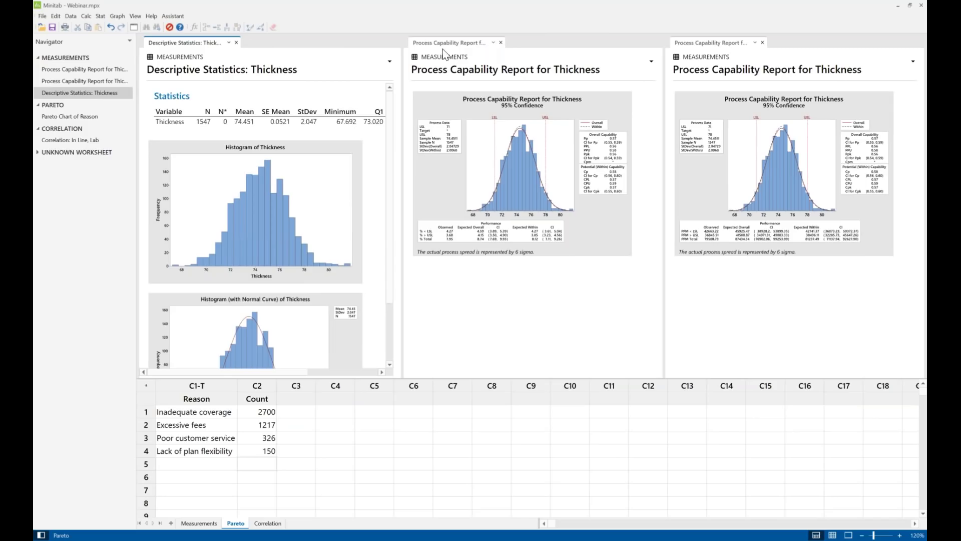
pyautogui.click(493, 43)
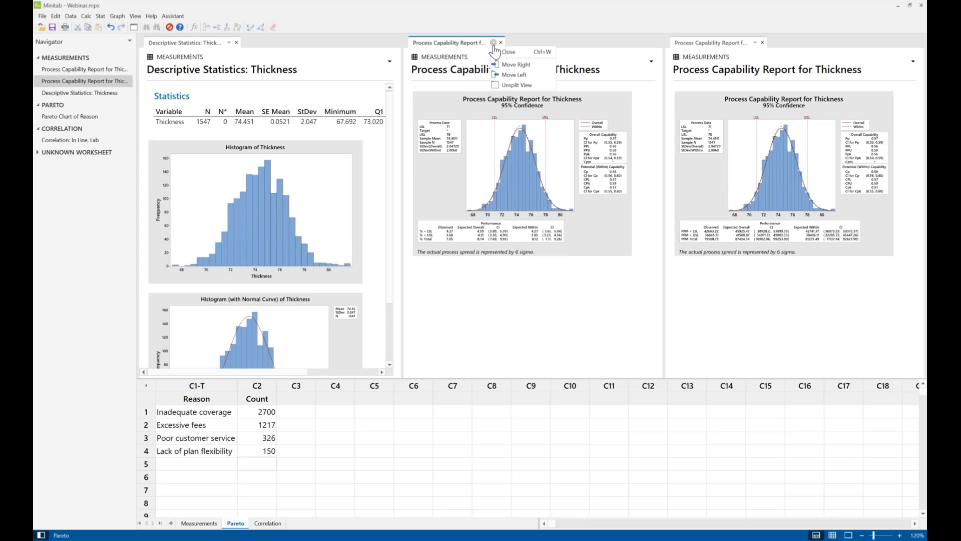
pyautogui.click(511, 86)
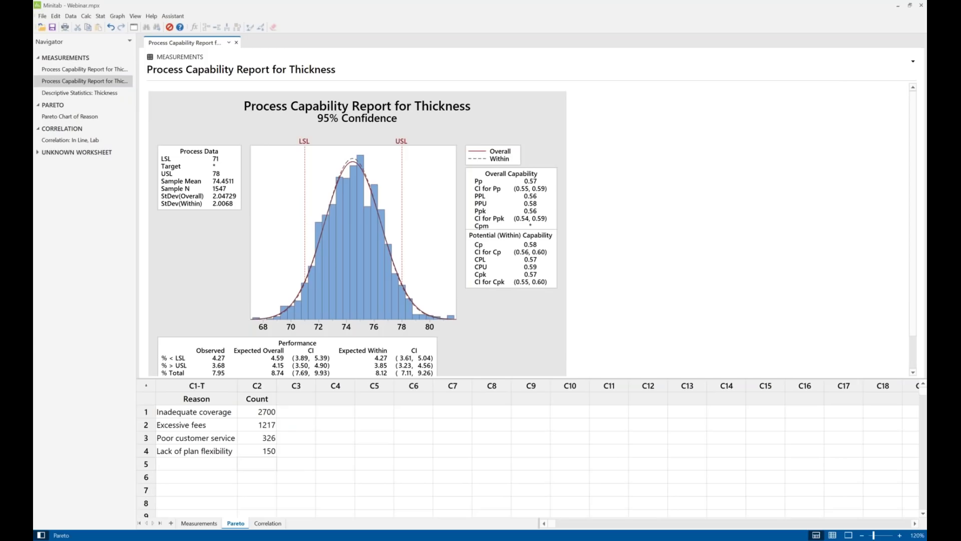
# Step: Compare the first and second Thickness process capability reports side by side in split view
pyautogui.rightClick(101, 72)
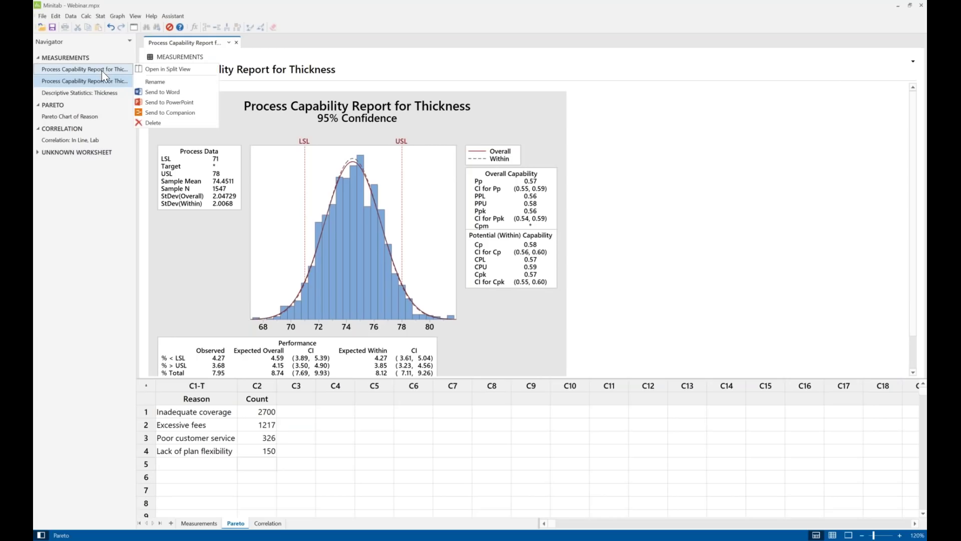
pyautogui.click(101, 70)
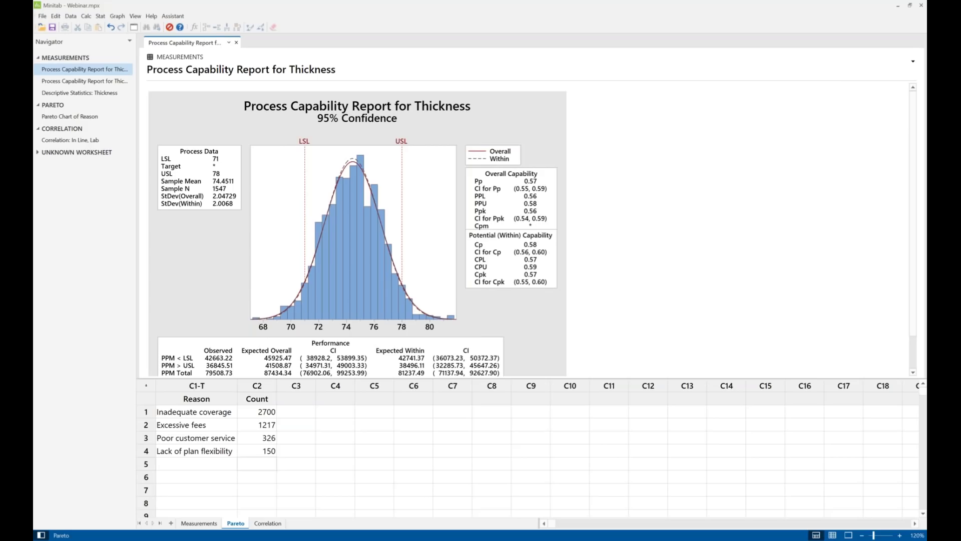
pyautogui.rightClick(106, 83)
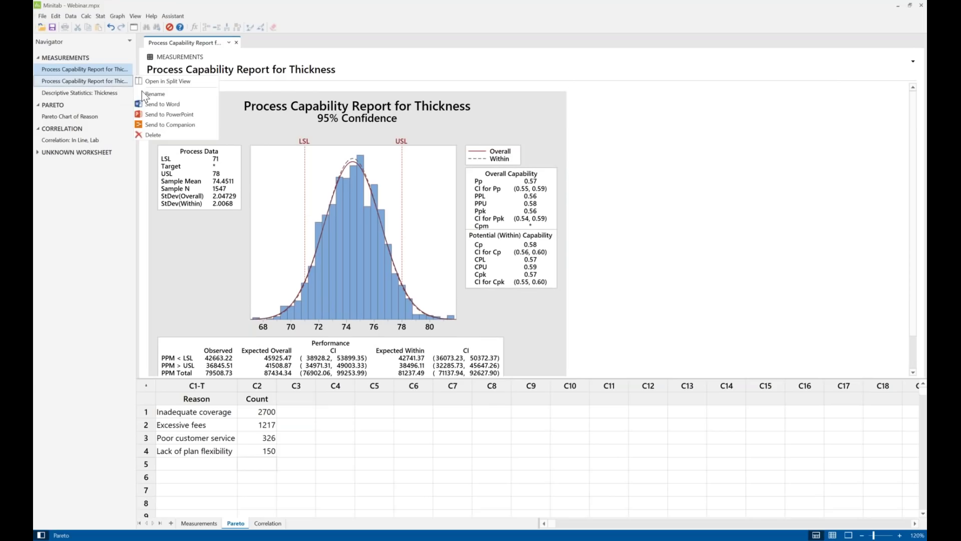
pyautogui.click(162, 81)
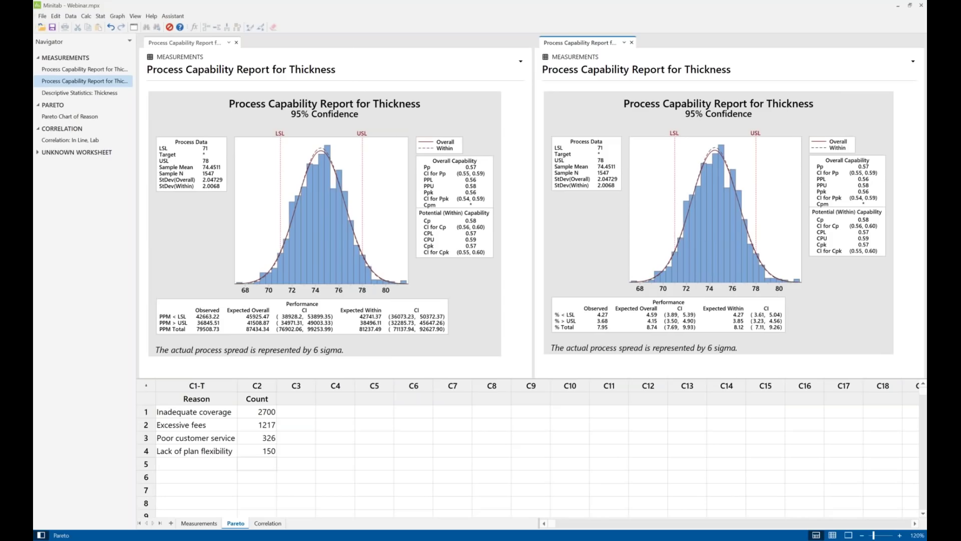
# Step: Examine the file types available for saving the Pareto worksheet, and close the dialog without saving
pyautogui.click(42, 16)
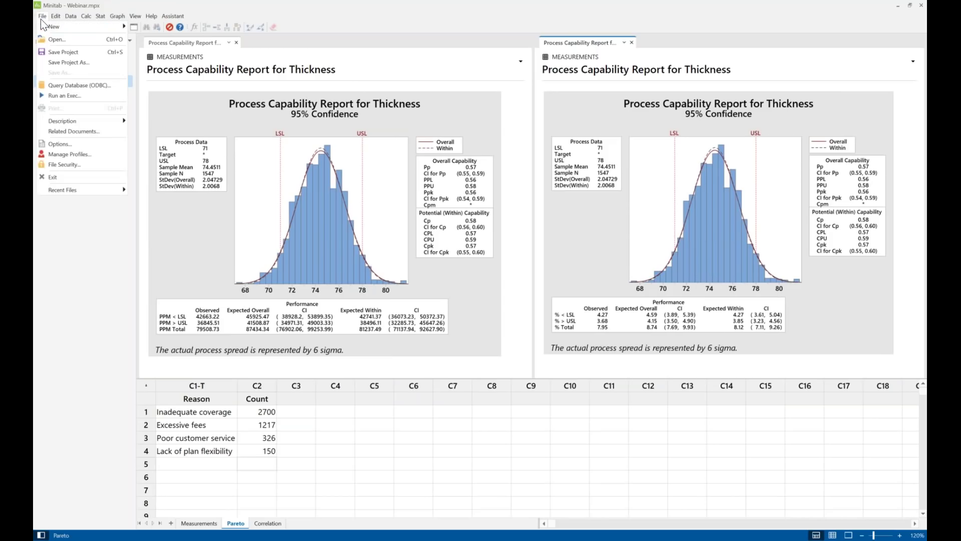
pyautogui.click(233, 426)
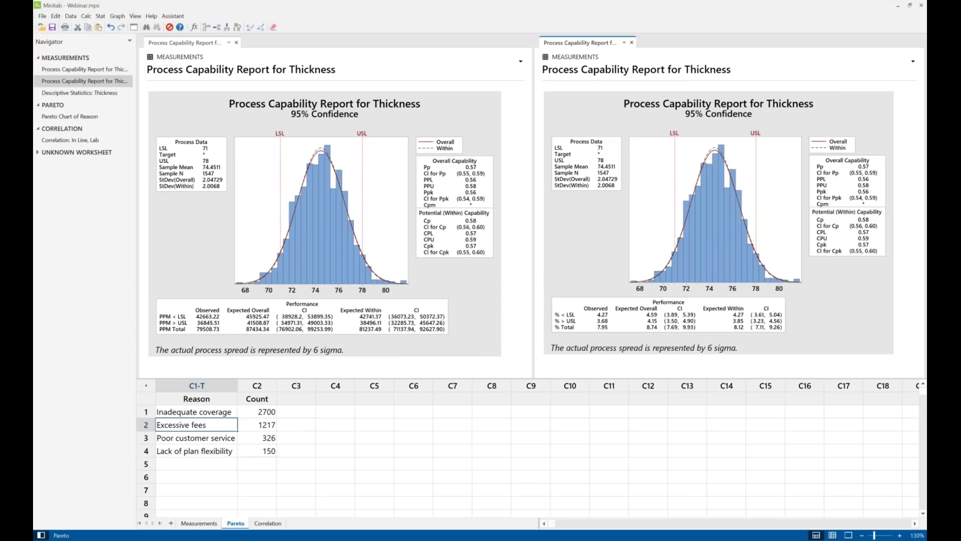
pyautogui.click(43, 16)
pyautogui.click(74, 74)
pyautogui.click(230, 198)
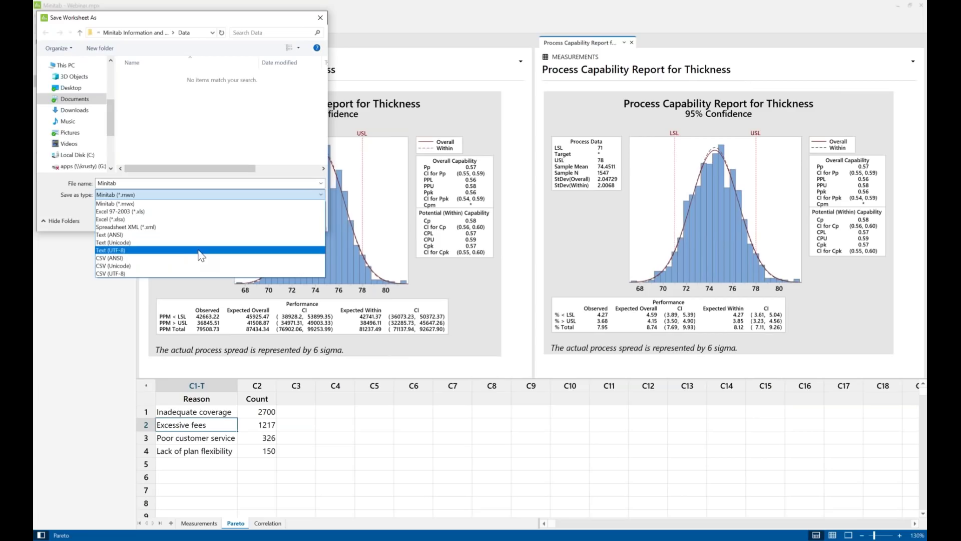
pyautogui.click(317, 20)
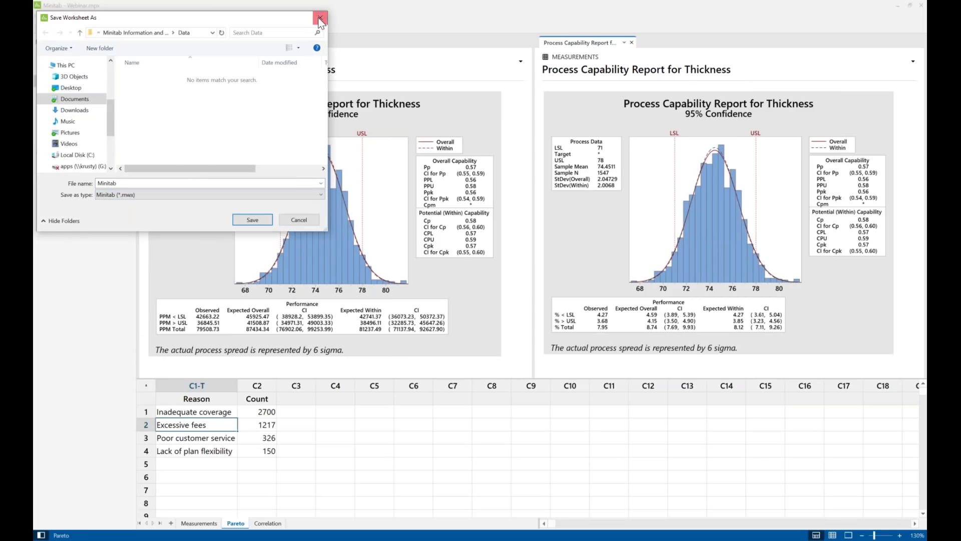
pyautogui.click(317, 19)
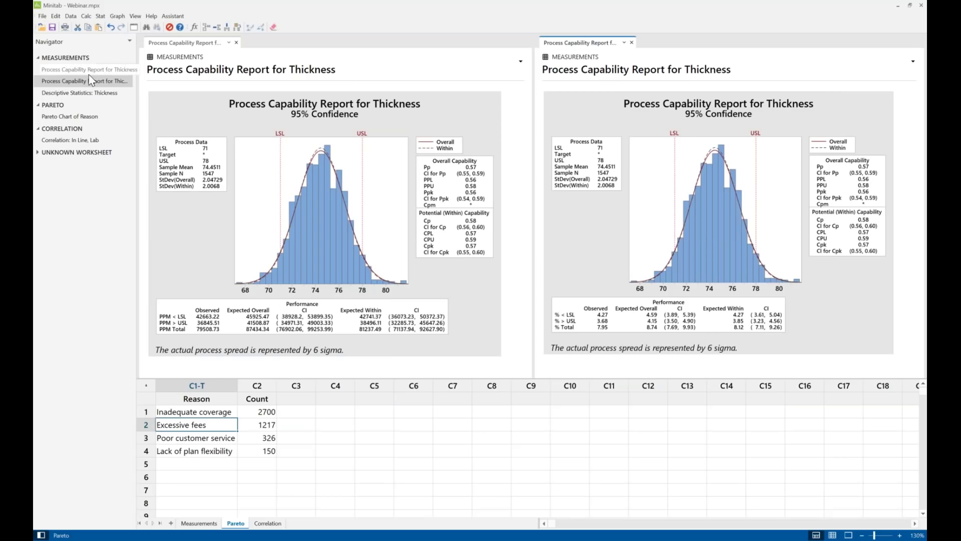
# Step: Show only the Pareto Chart of Reason and set the Count for Poor customer service to 400 in its worksheet
pyautogui.click(87, 119)
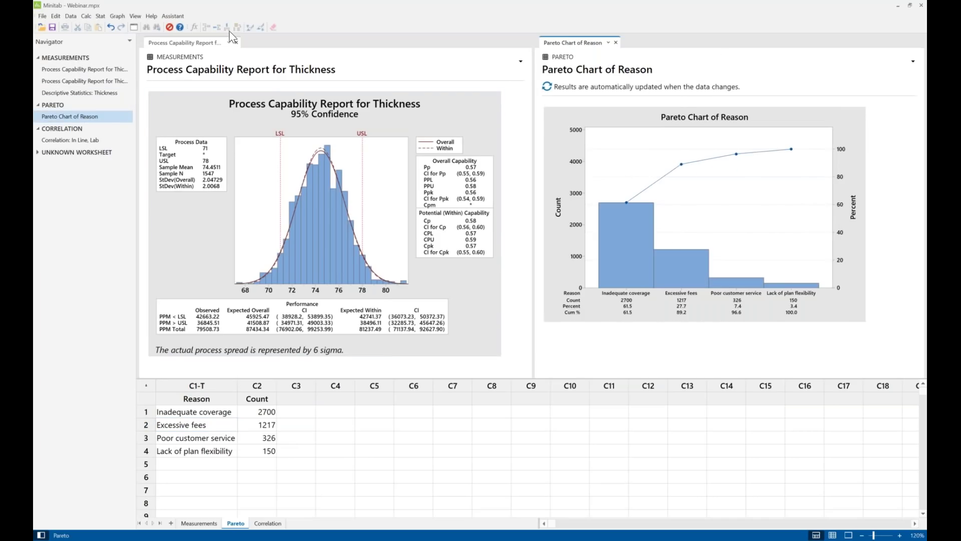
pyautogui.click(236, 42)
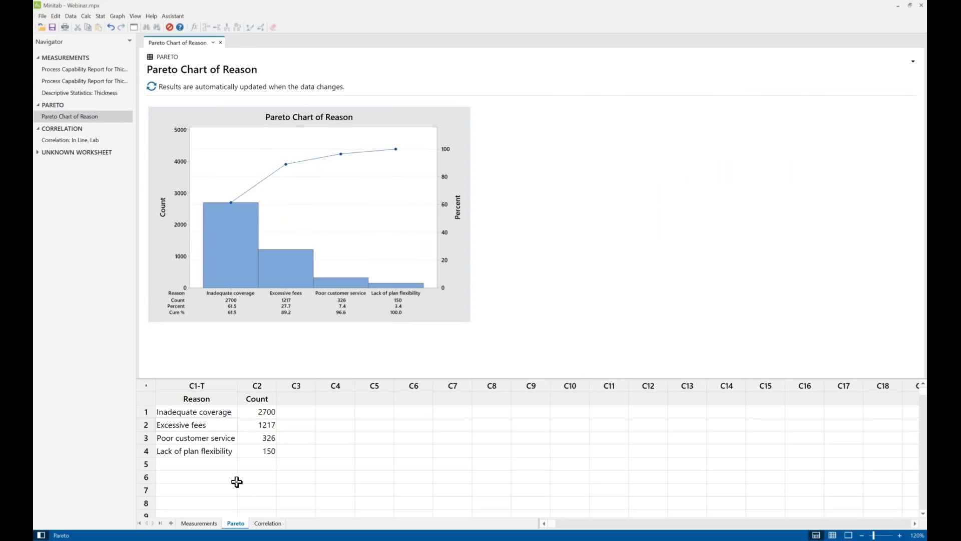
pyautogui.click(250, 440)
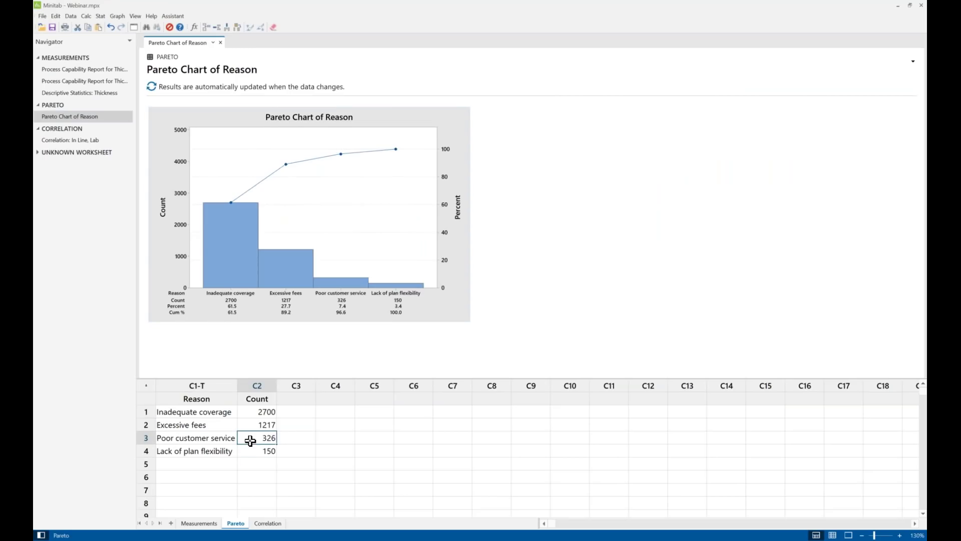
pyautogui.write('400')
pyautogui.press('Return')
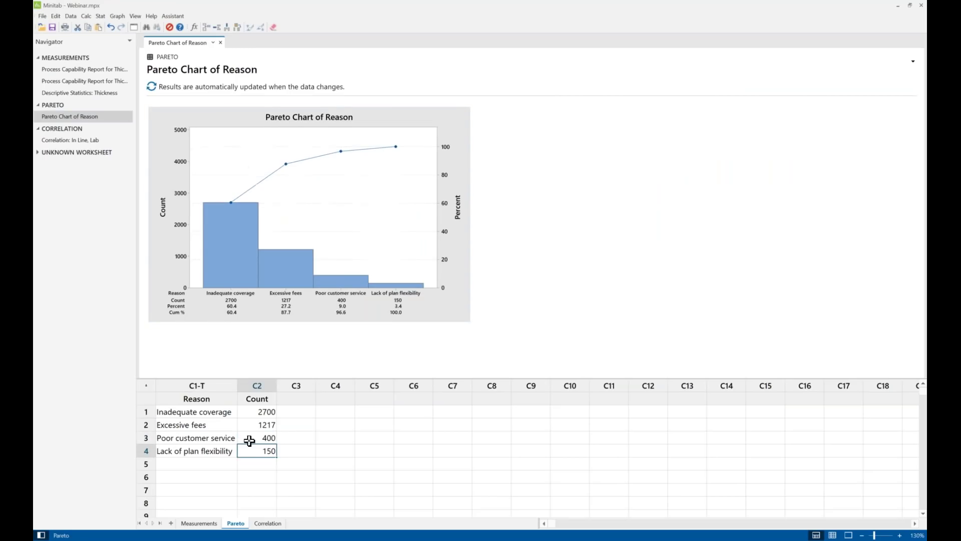
# Step: Turn off automatic updating for the Pareto Chart of Reason and set the Count for Poor customer service to 425
pyautogui.click(913, 61)
pyautogui.click(858, 145)
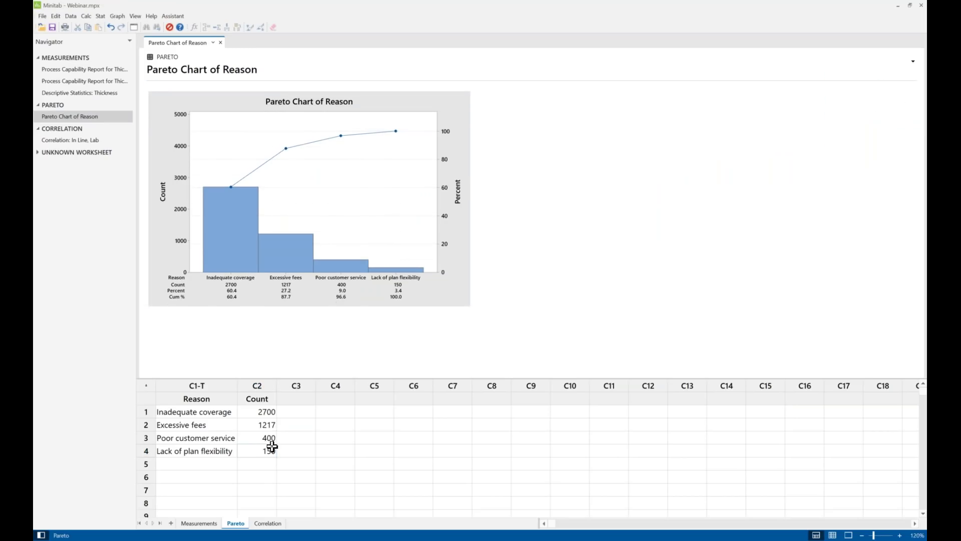
pyautogui.click(263, 437)
pyautogui.write('425')
pyautogui.press('Return')
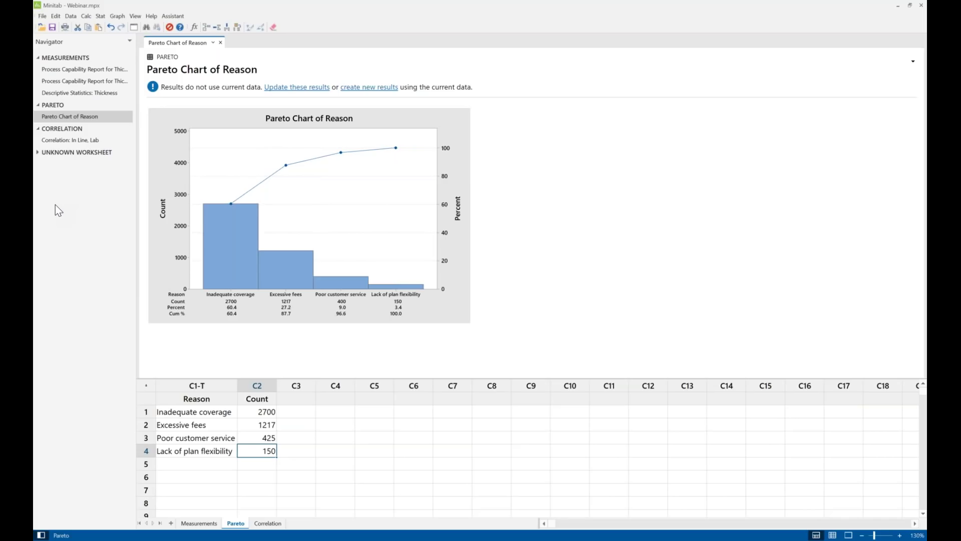
pyautogui.hotkey('alt', 'Tab')
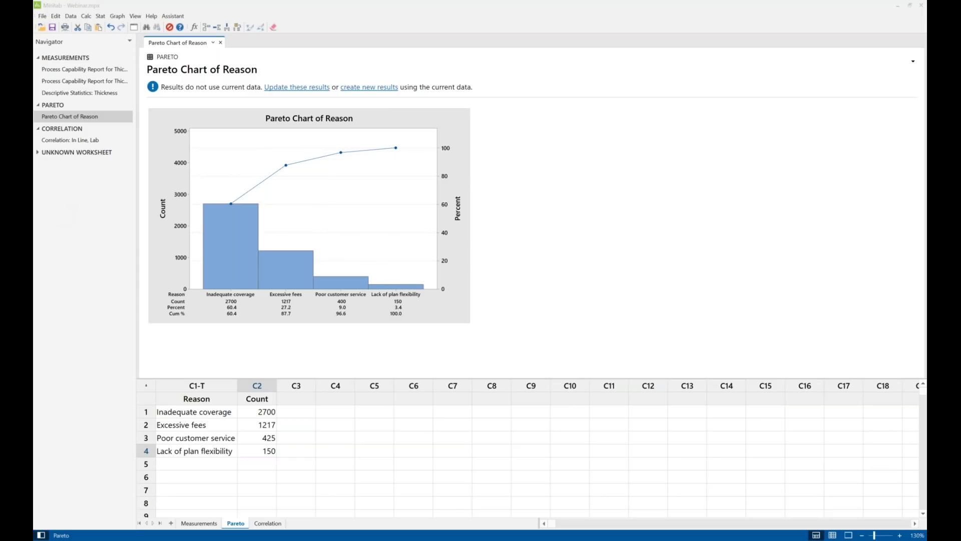